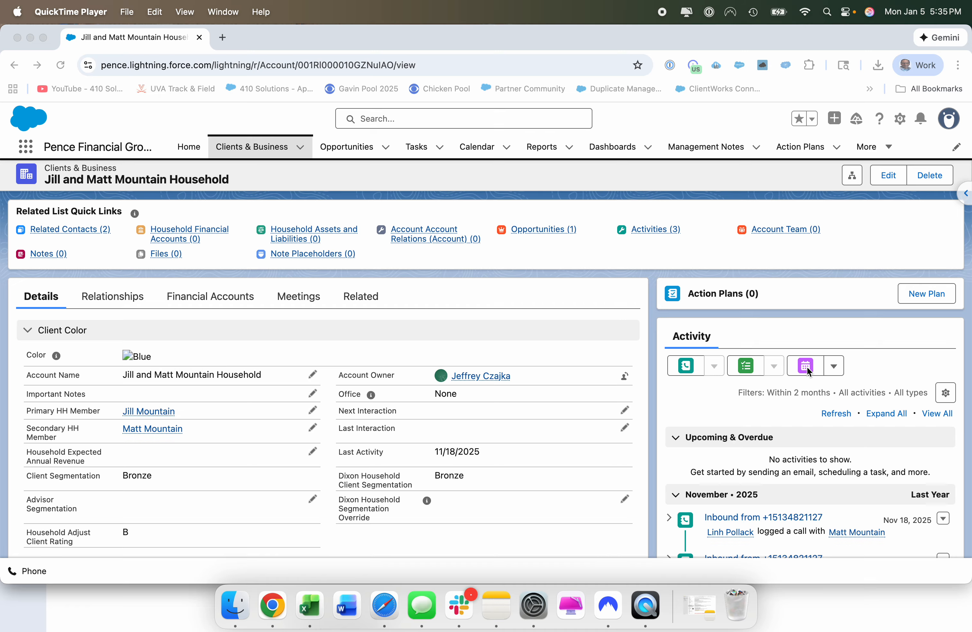
- Check the household's Meetings list of interaction summaries and return to its details
{"action": "left_click", "coordinate": [300, 296]}
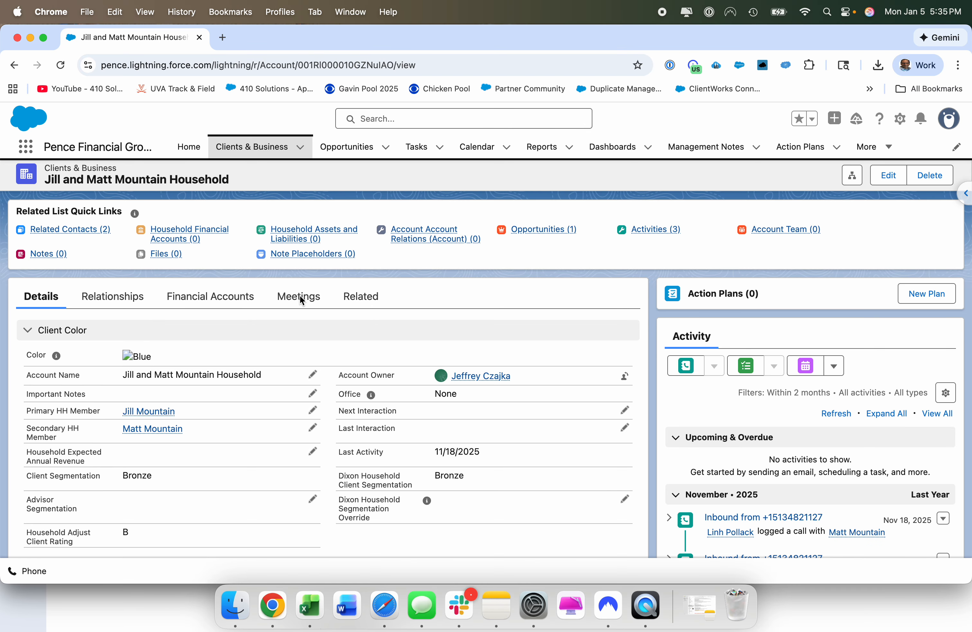
{"action": "left_click", "coordinate": [300, 296]}
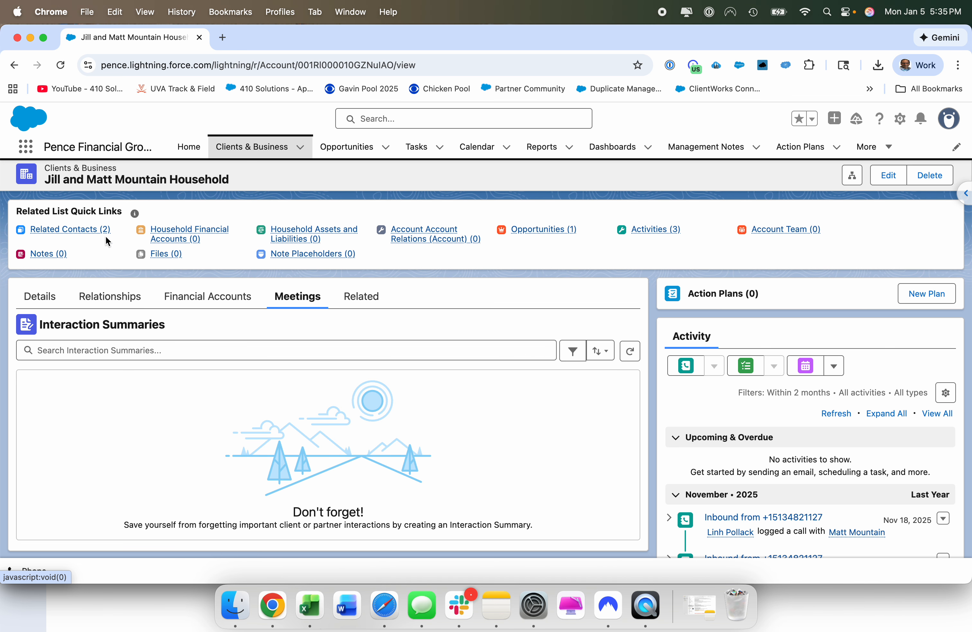
{"action": "left_click", "coordinate": [46, 298]}
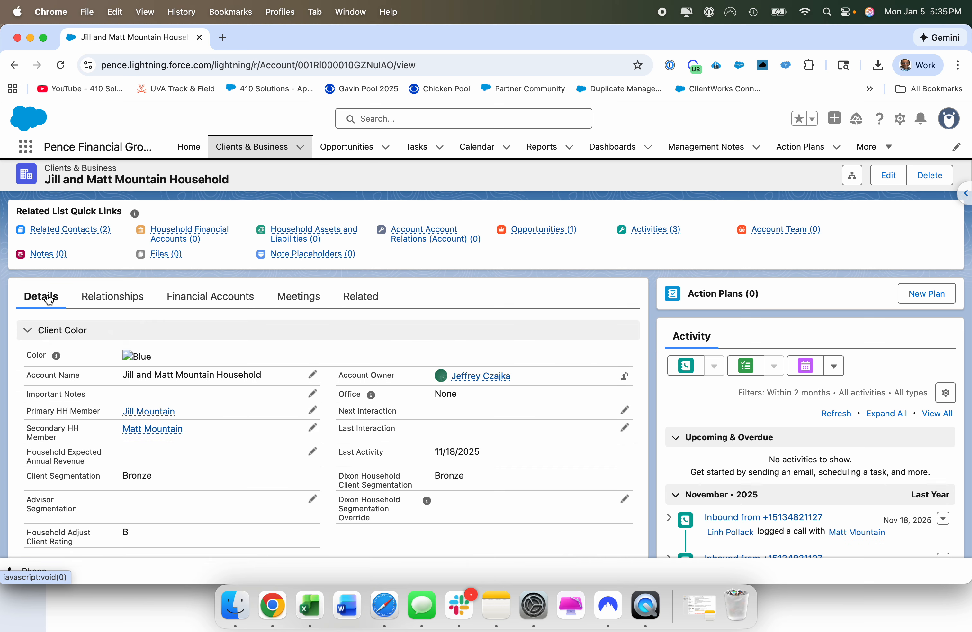
- Start a new event for the household with subject Annual Meeting and start date Jan 10, 2026
{"action": "left_click", "coordinate": [803, 370]}
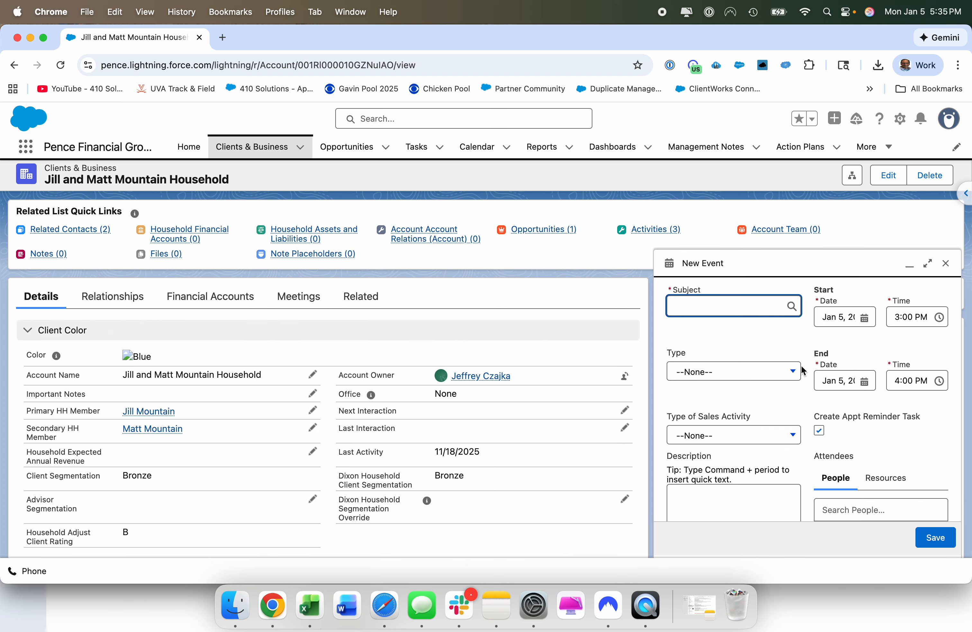
{"action": "type", "text": "Annual Meeting"}
{"action": "left_click", "coordinate": [837, 317]}
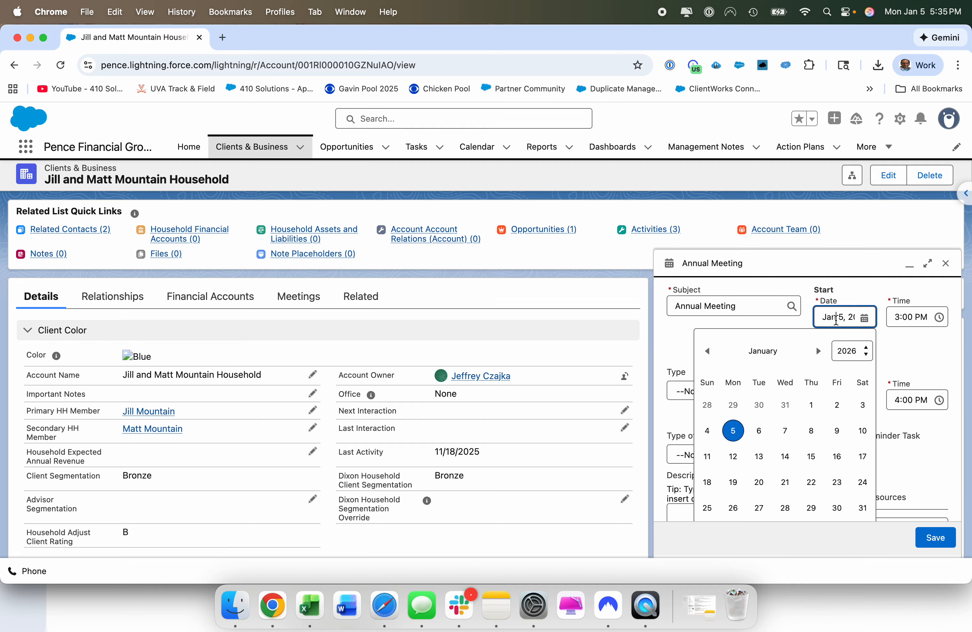
{"action": "left_click", "coordinate": [864, 430]}
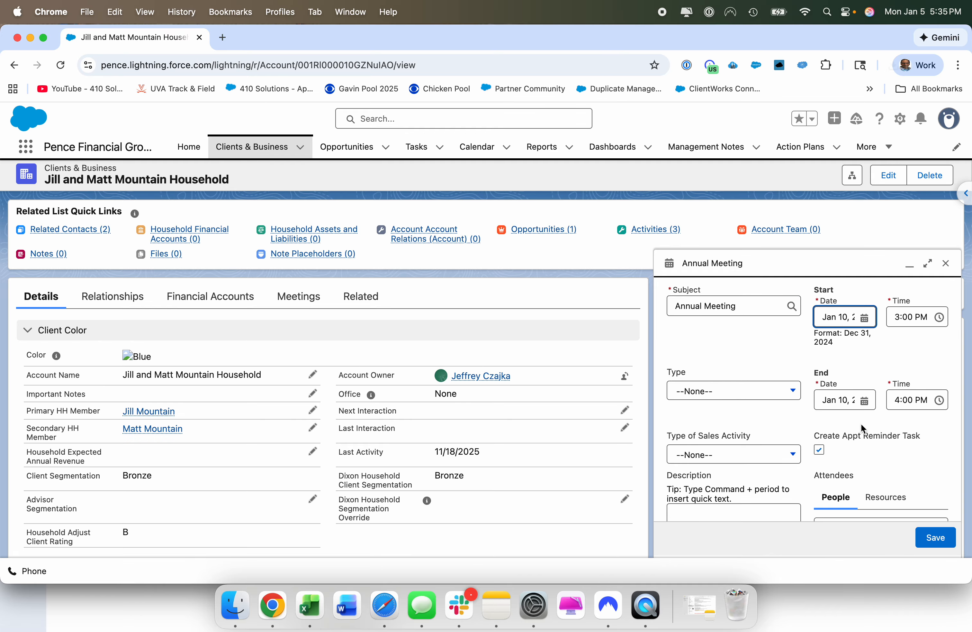
- Save the event with Create Meeting Record enabled and check the household's Meetings list
{"action": "scroll", "coordinate": [724, 351], "scroll_direction": "down", "scroll_amount": 5}
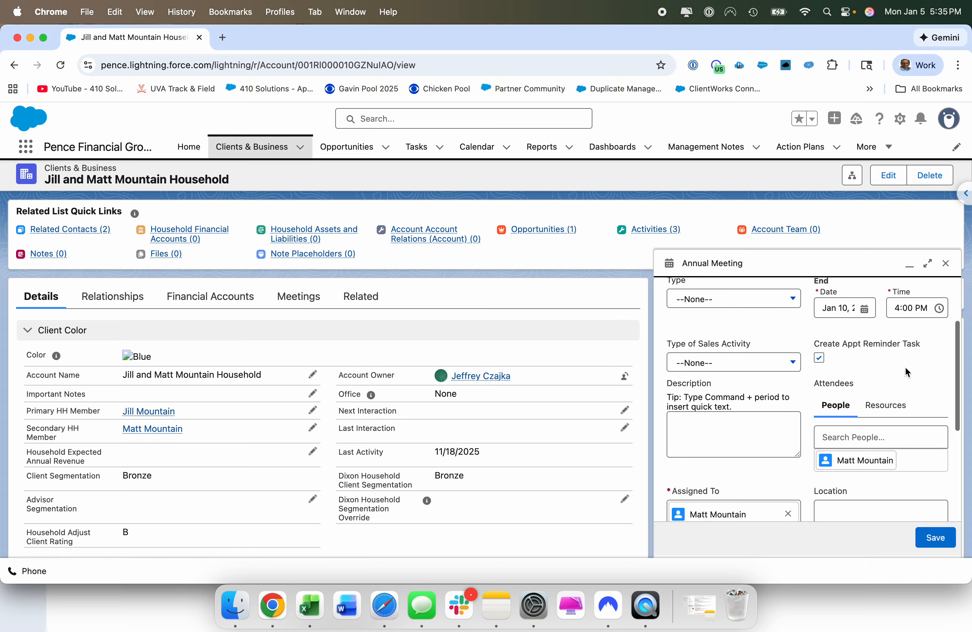
{"action": "scroll", "coordinate": [905, 367], "scroll_direction": "down", "scroll_amount": 5}
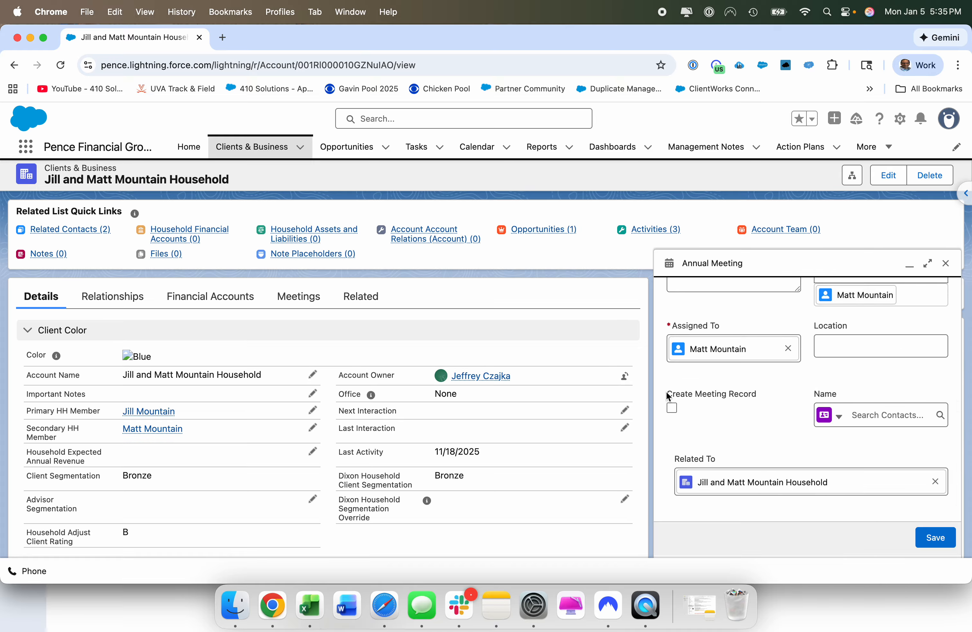
{"action": "left_click_drag", "start_coordinate": [666, 392], "coordinate": [760, 392]}
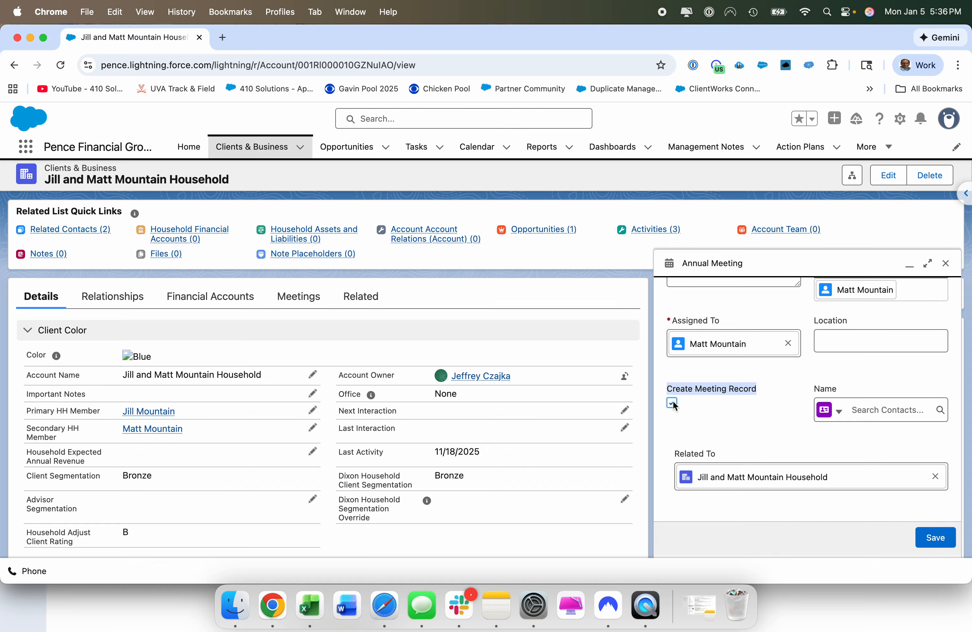
{"action": "left_click", "coordinate": [929, 537]}
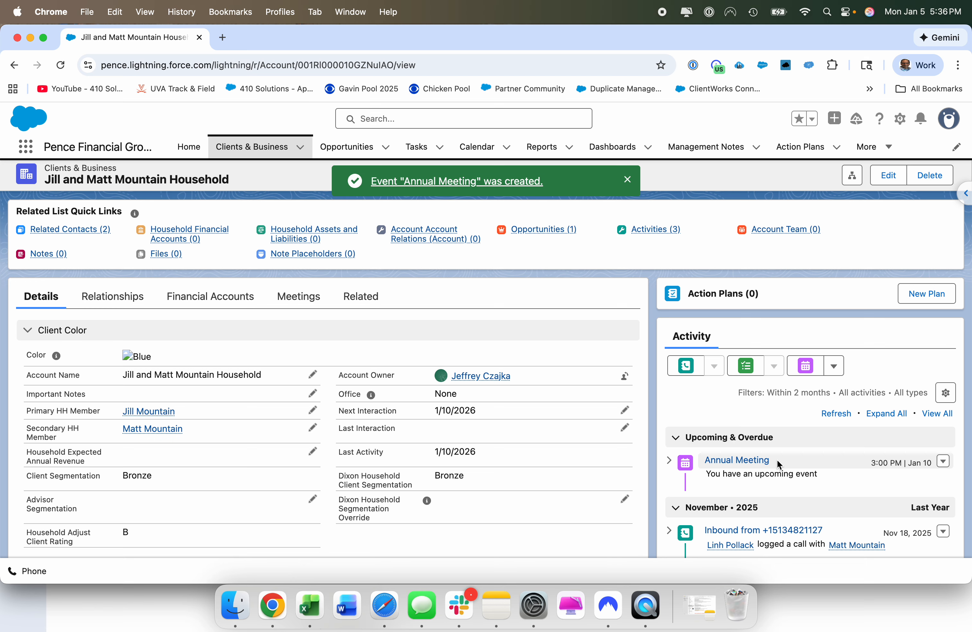
{"action": "left_click", "coordinate": [298, 301]}
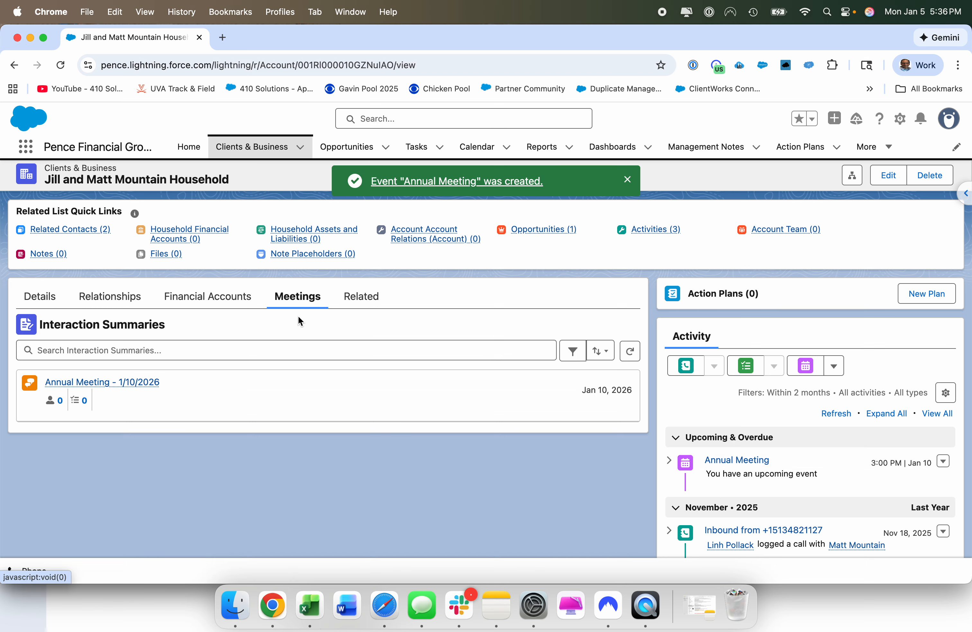
{"action": "mouse_move", "coordinate": [119, 382]}
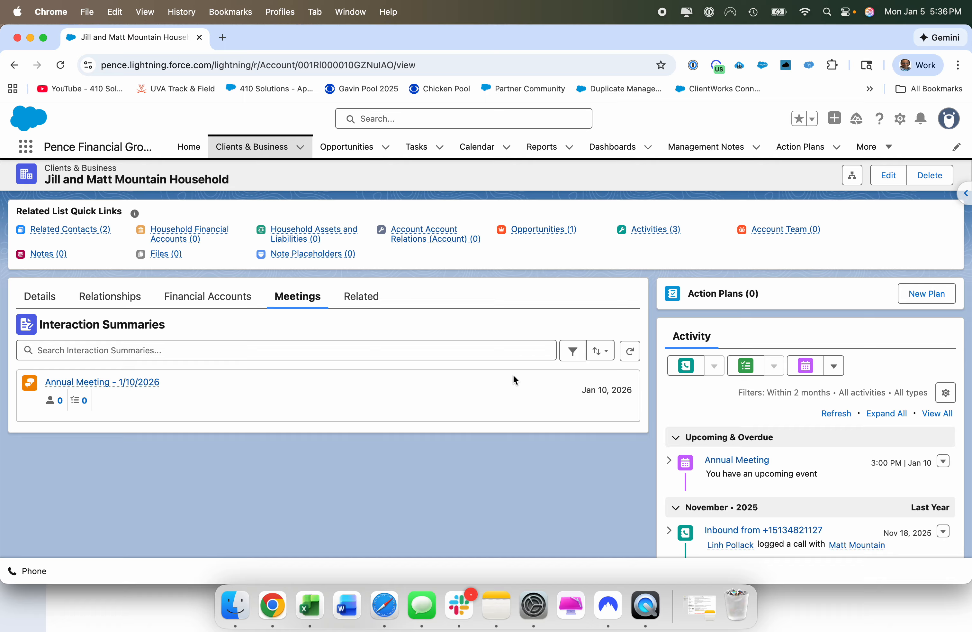
- Reschedule the Annual Meeting event to start on Jan 12, 2026 and save it
{"action": "left_click", "coordinate": [734, 460]}
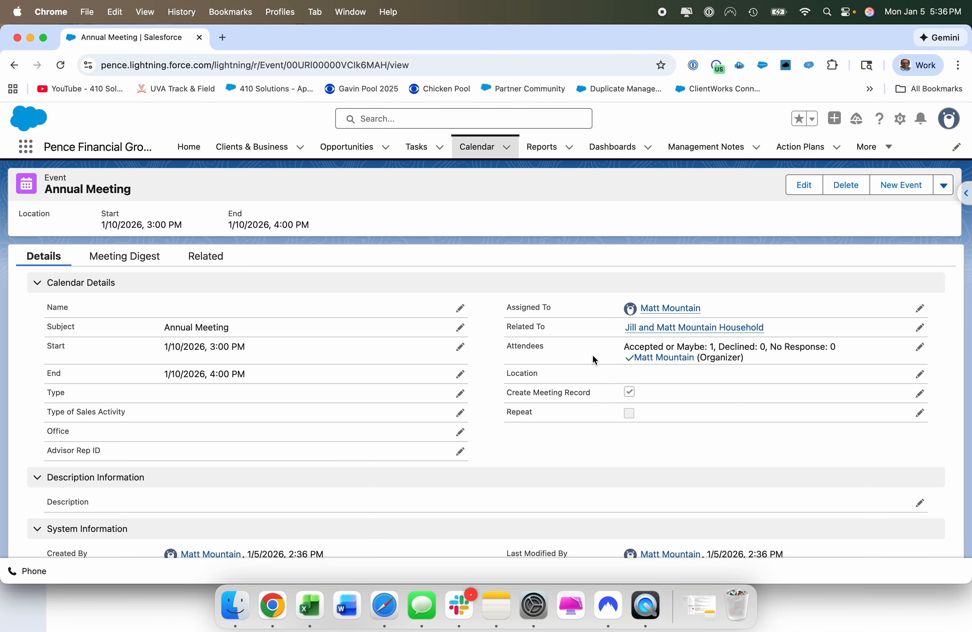
{"action": "left_click", "coordinate": [461, 346]}
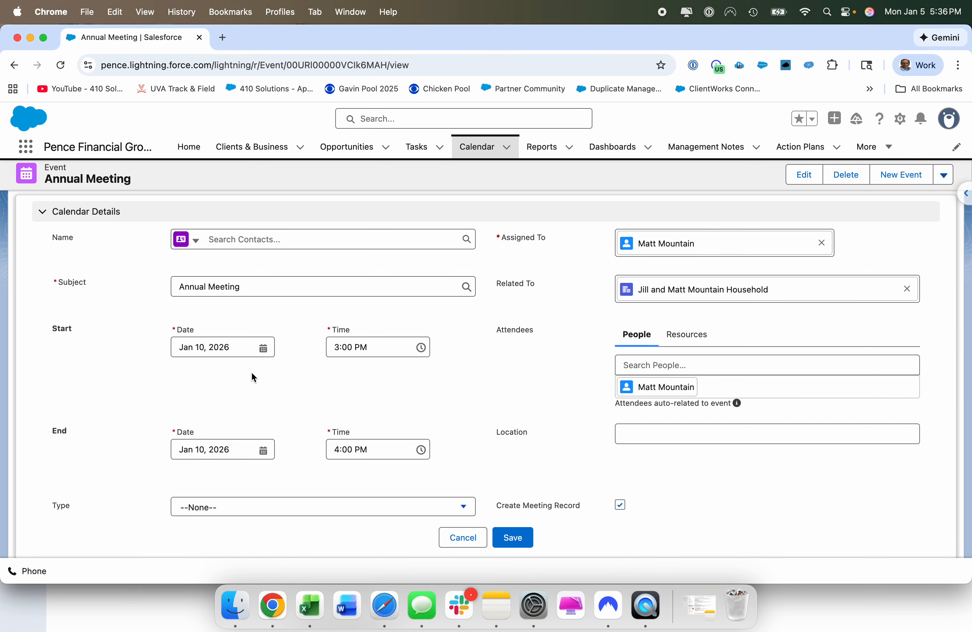
{"action": "left_click", "coordinate": [217, 347]}
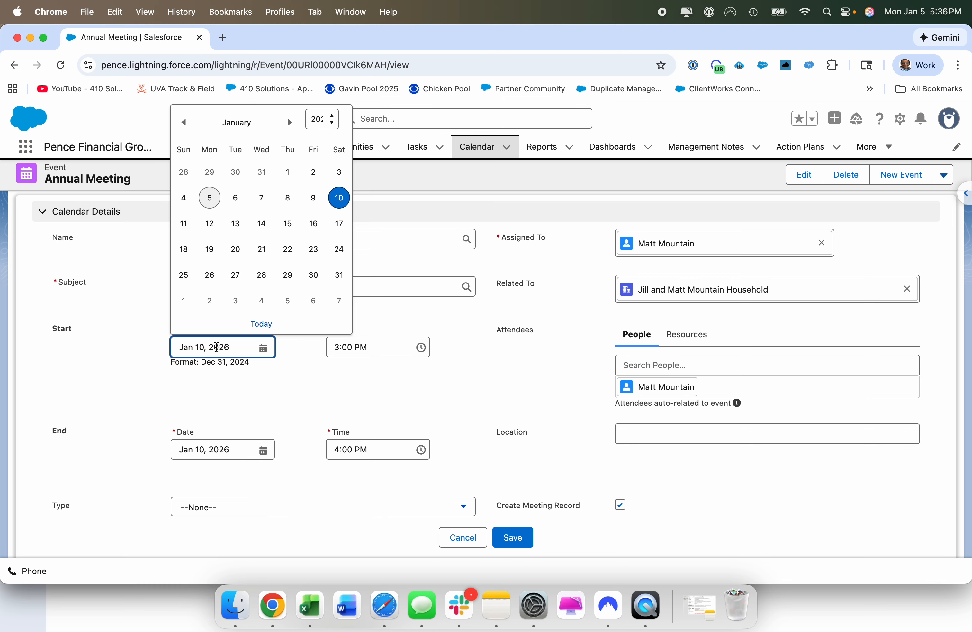
{"action": "left_click", "coordinate": [209, 224]}
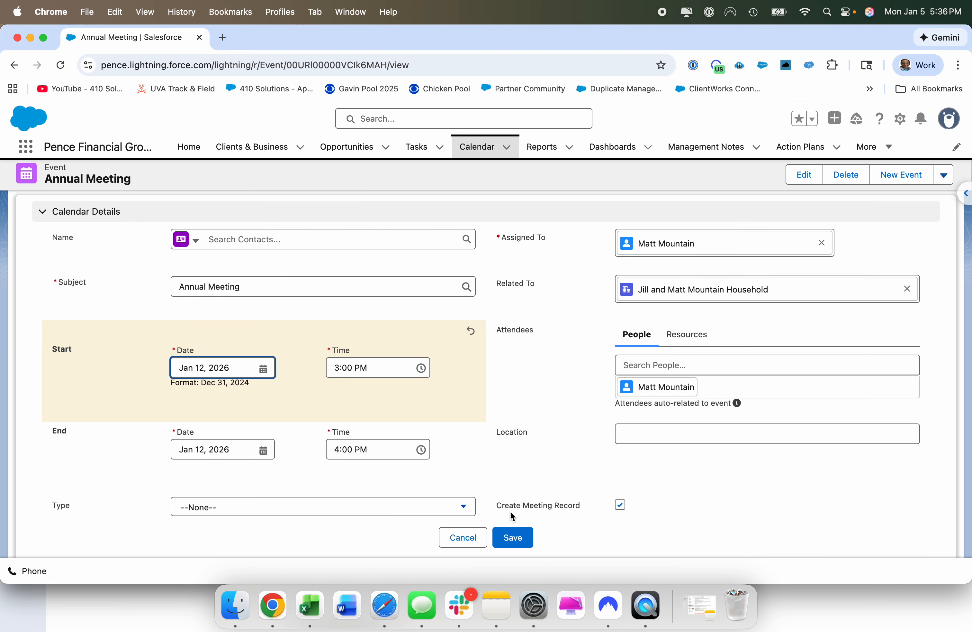
{"action": "left_click", "coordinate": [517, 536]}
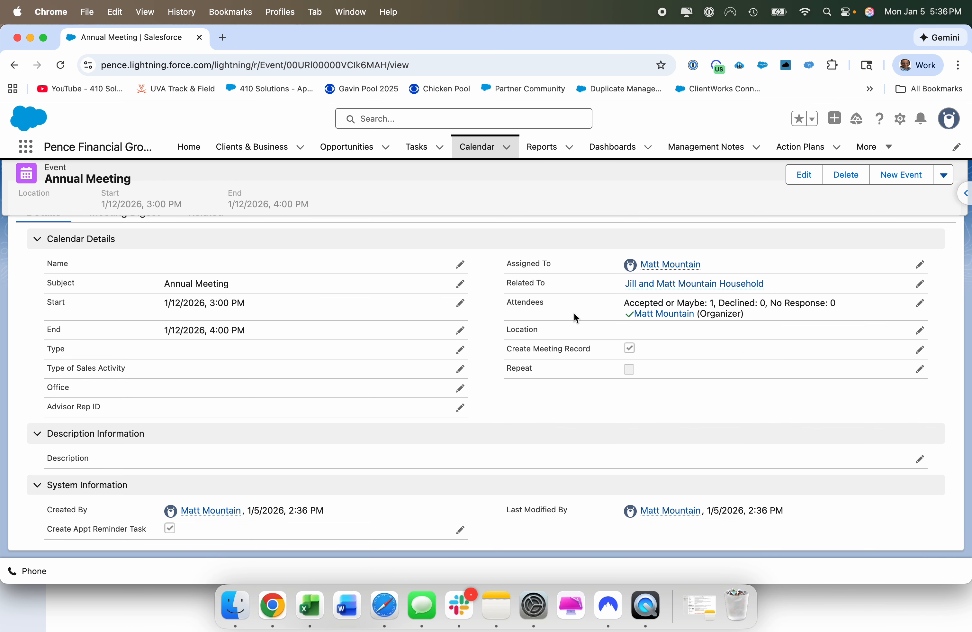
- Open the Annual Meeting interaction summary from the related household's Meetings list
{"action": "left_click", "coordinate": [644, 285]}
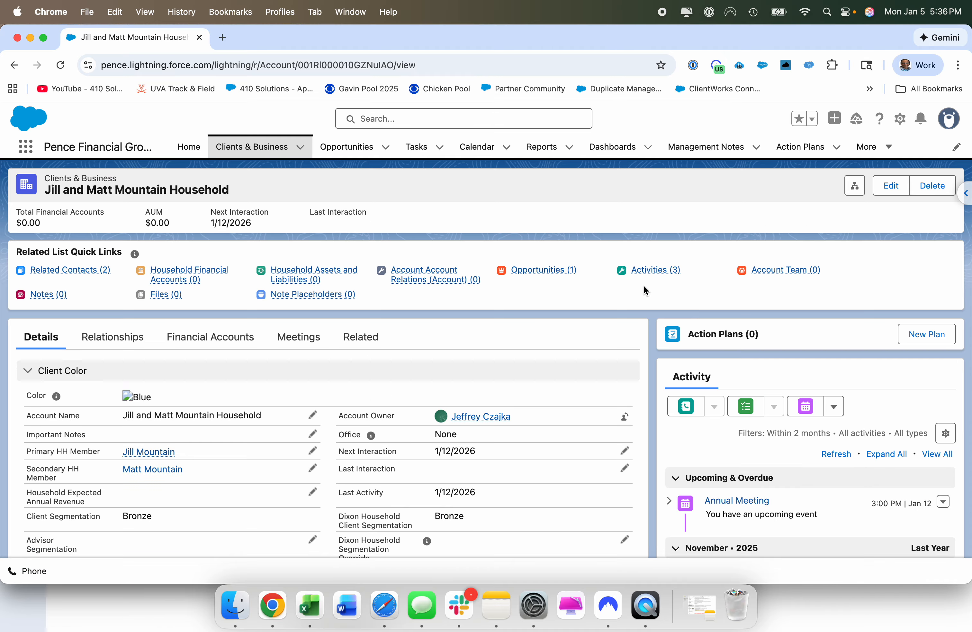
{"action": "left_click", "coordinate": [300, 341]}
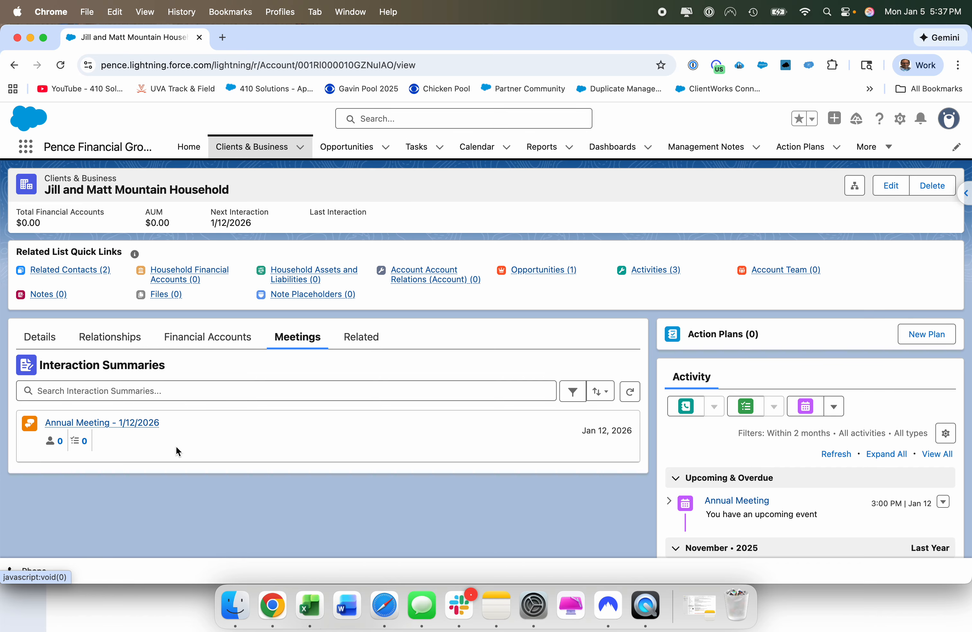
{"action": "left_click", "coordinate": [136, 423]}
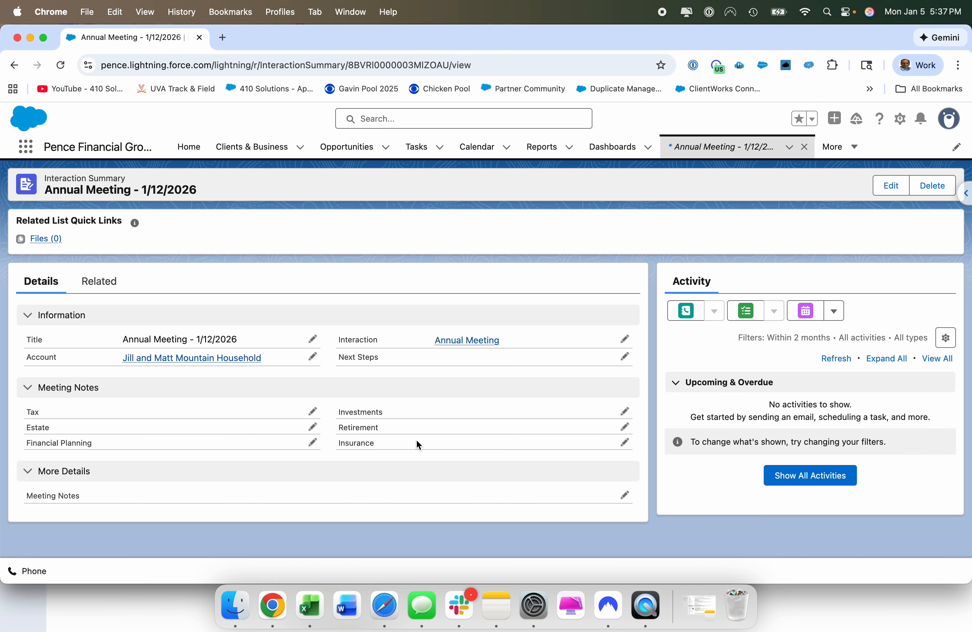
{"action": "left_click", "coordinate": [625, 495]}
{"action": "scroll", "coordinate": [505, 429], "scroll_direction": "down", "scroll_amount": 3}
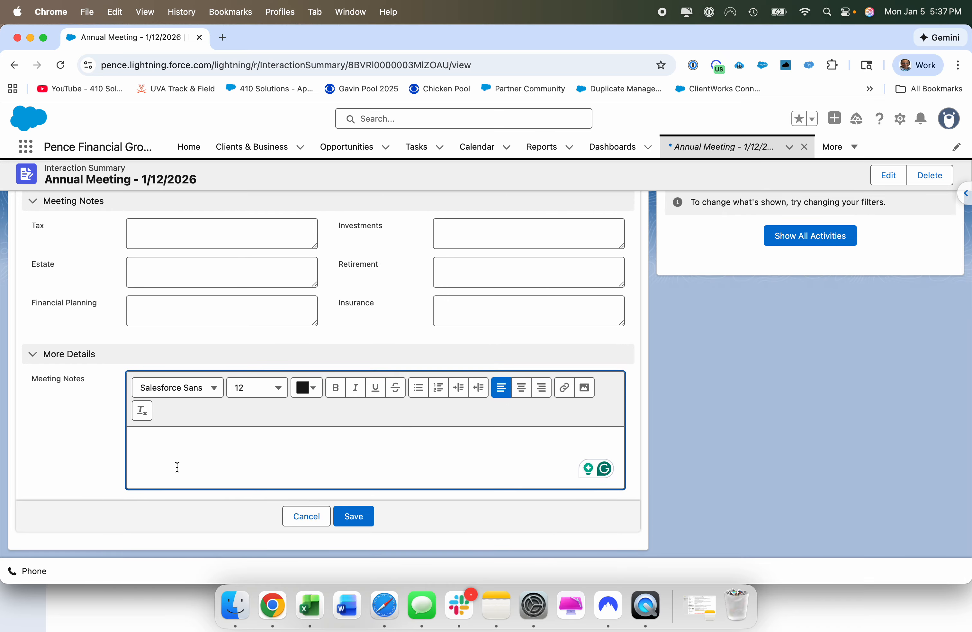
{"action": "left_click", "coordinate": [303, 521]}
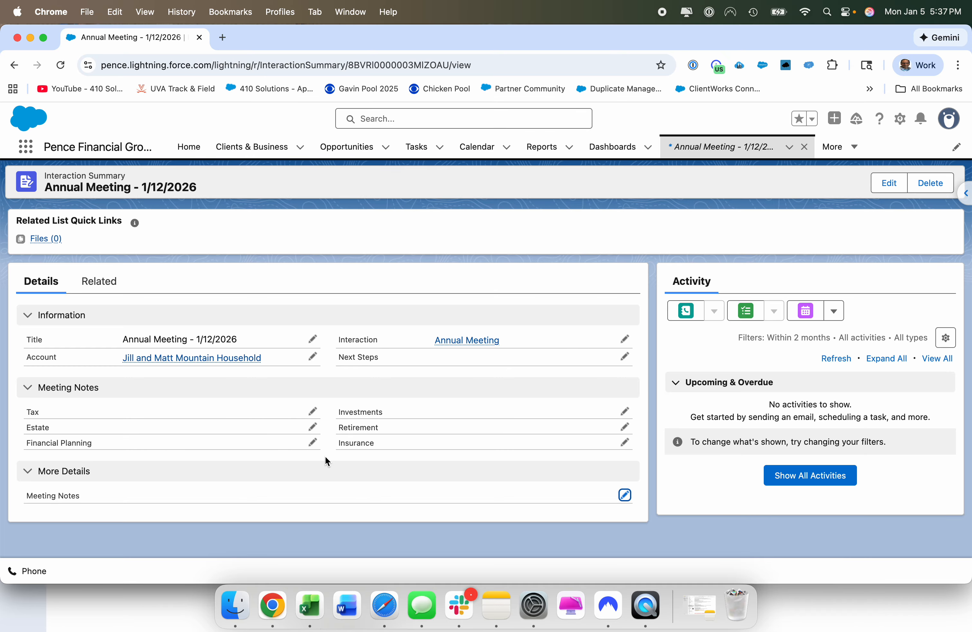
- Return to the household record from the interaction summary and show all of its activities
{"action": "left_click", "coordinate": [227, 357]}
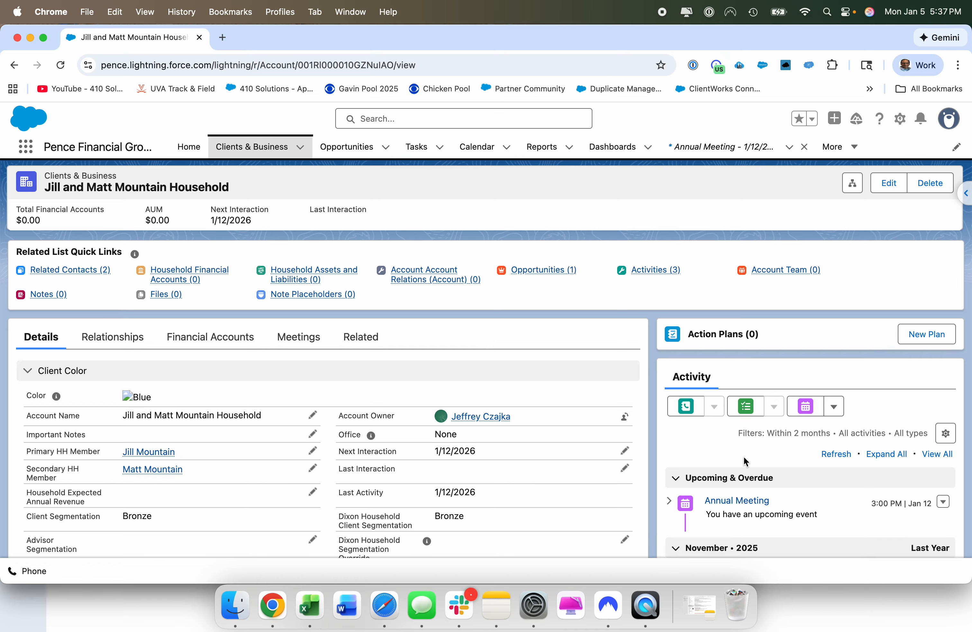
{"action": "scroll", "coordinate": [744, 456], "scroll_direction": "down", "scroll_amount": 5}
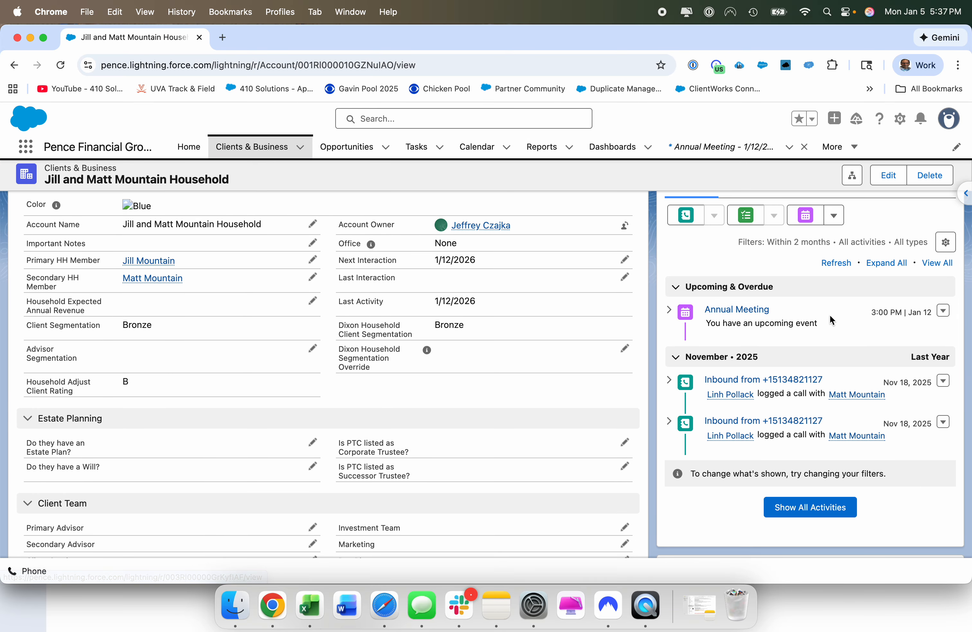
{"action": "left_click", "coordinate": [793, 504]}
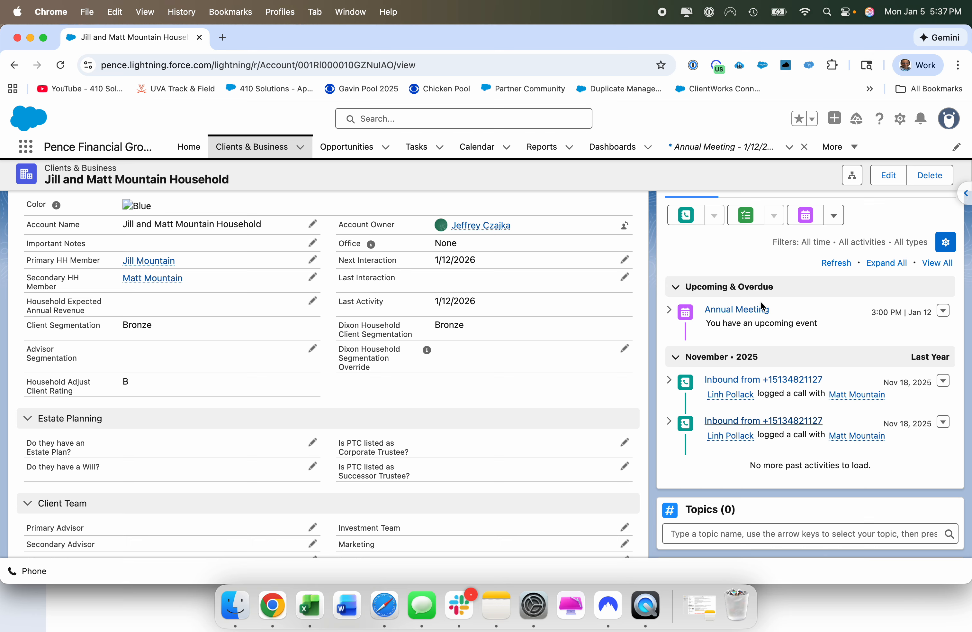
{"action": "left_click", "coordinate": [946, 243]}
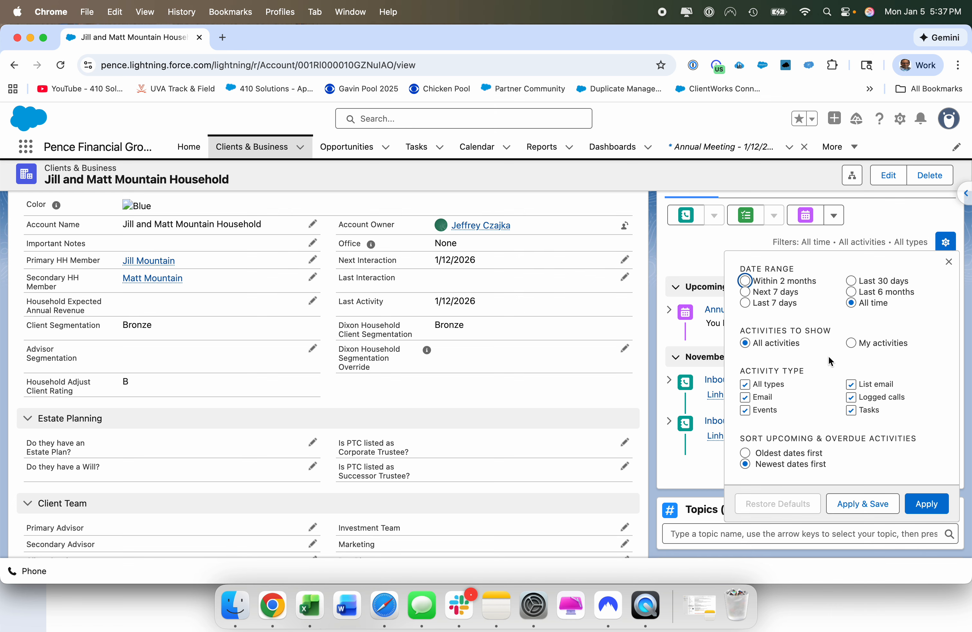
{"action": "left_click", "coordinate": [746, 388]}
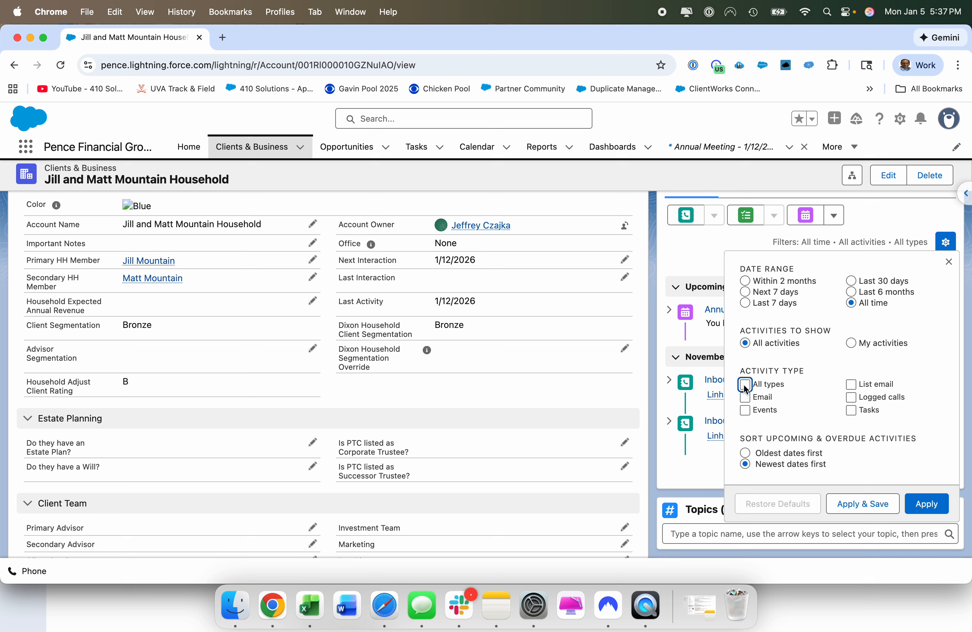
{"action": "left_click", "coordinate": [747, 412]}
{"action": "left_click", "coordinate": [951, 262]}
- Review the upcoming Annual Meeting event, then go back to the related household's Meetings list
{"action": "left_click", "coordinate": [736, 311]}
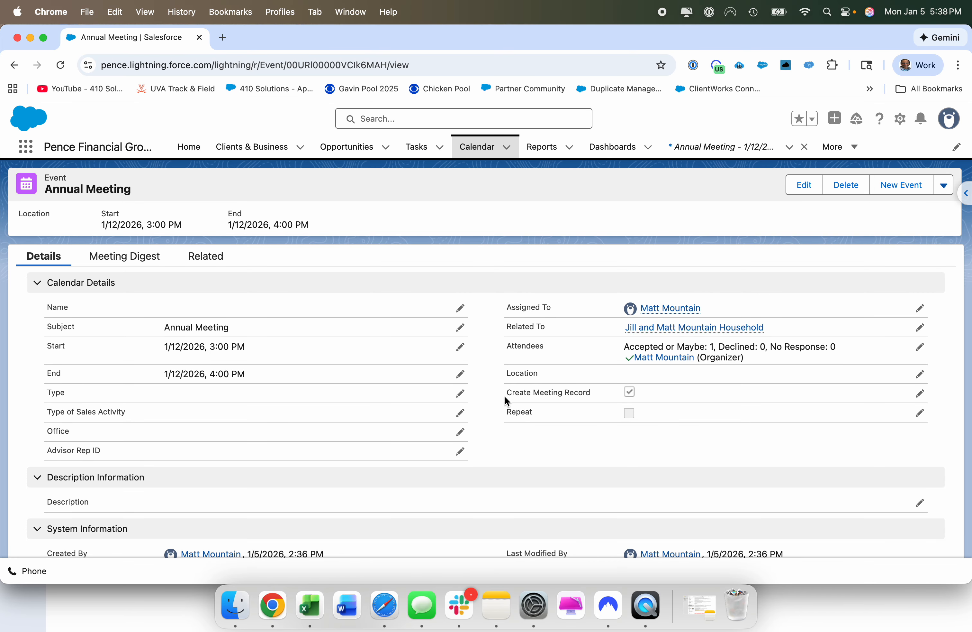
{"action": "left_click", "coordinate": [662, 328]}
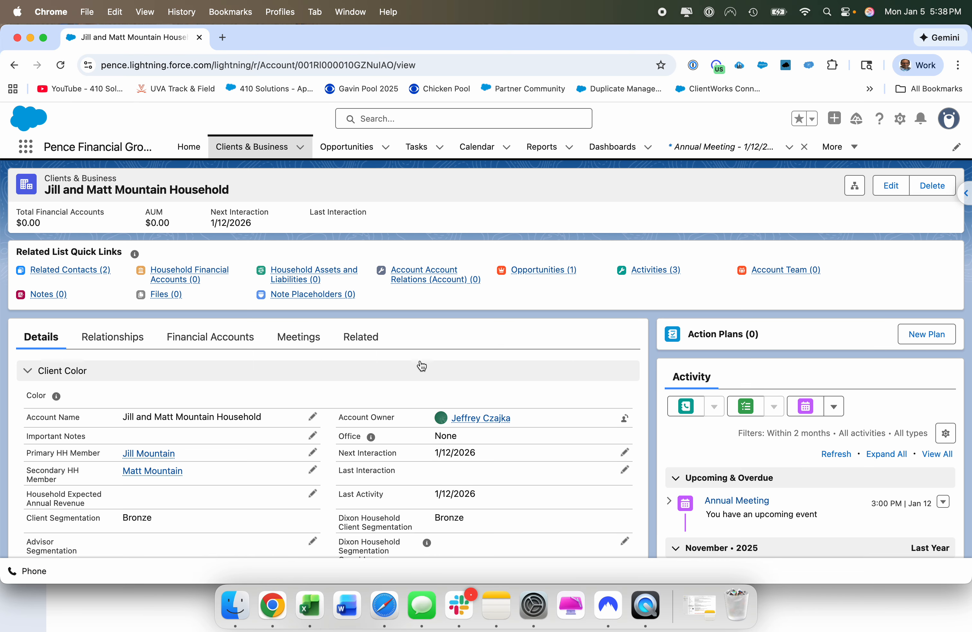
{"action": "left_click", "coordinate": [309, 344]}
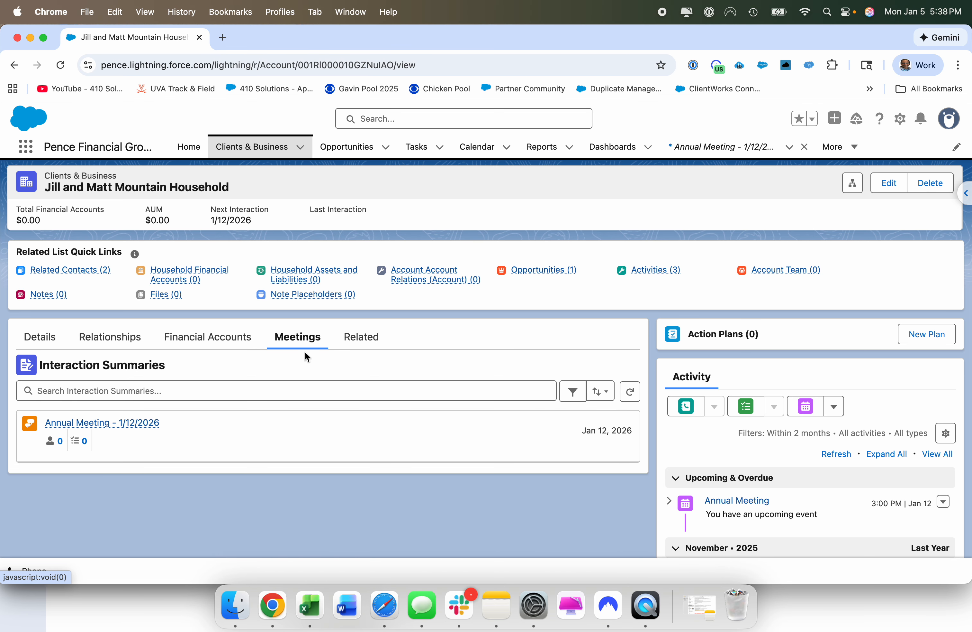